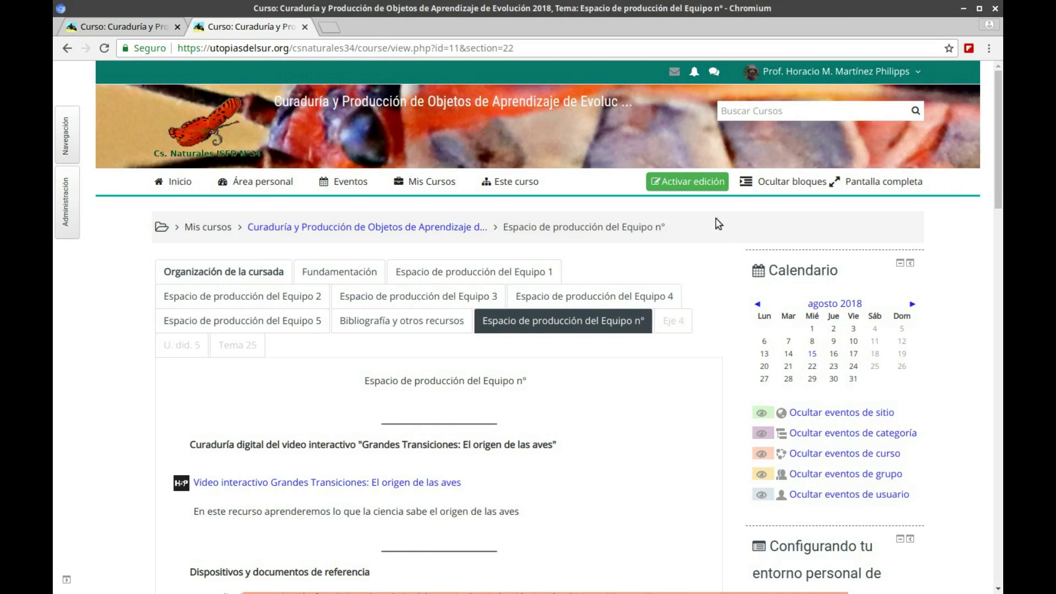
Turn on course editing and open the settings of the activity "Video interactivo Grandes Transiciones: El origen de las aves".
click(690, 186)
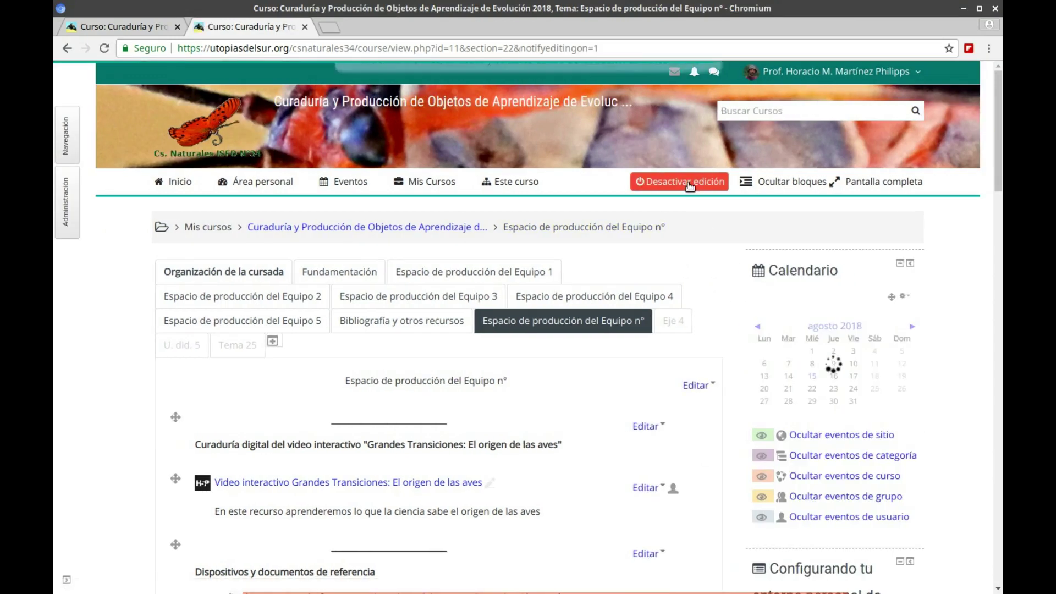
drag(1001, 172, 1001, 202)
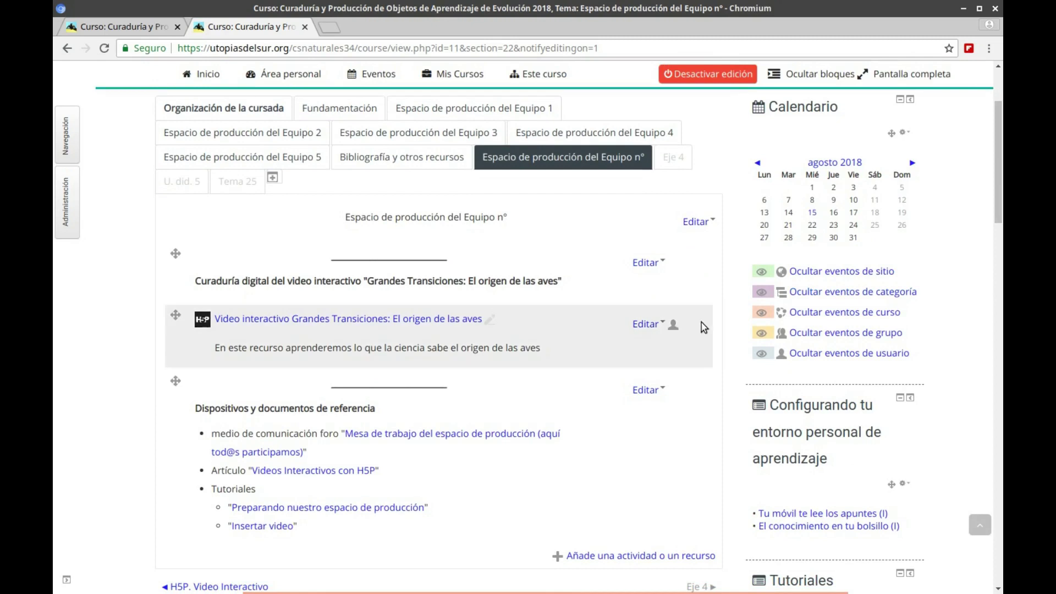
click(661, 327)
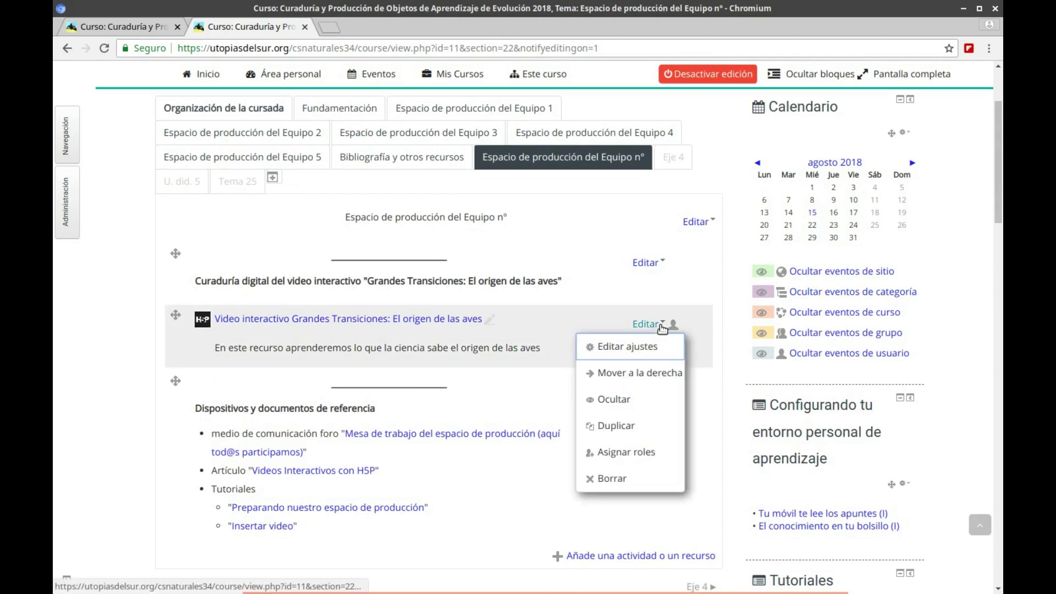
click(617, 351)
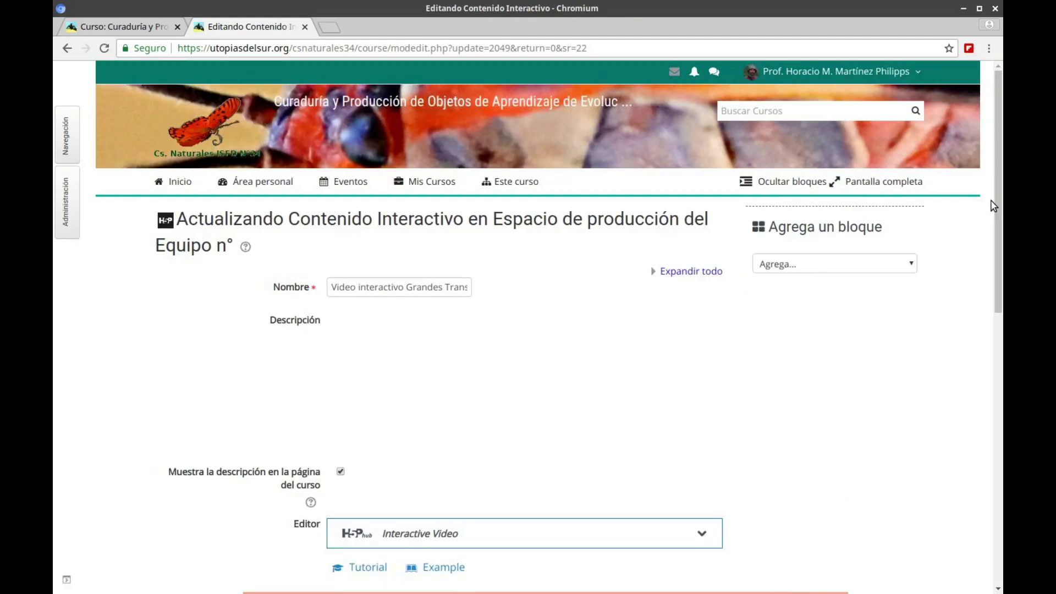
Go to the interaction-adding stage of the interactive video editor and play from about 2:51 to the Archaeopteryx fossil, pausing at 3:27.
drag(996, 198, 983, 352)
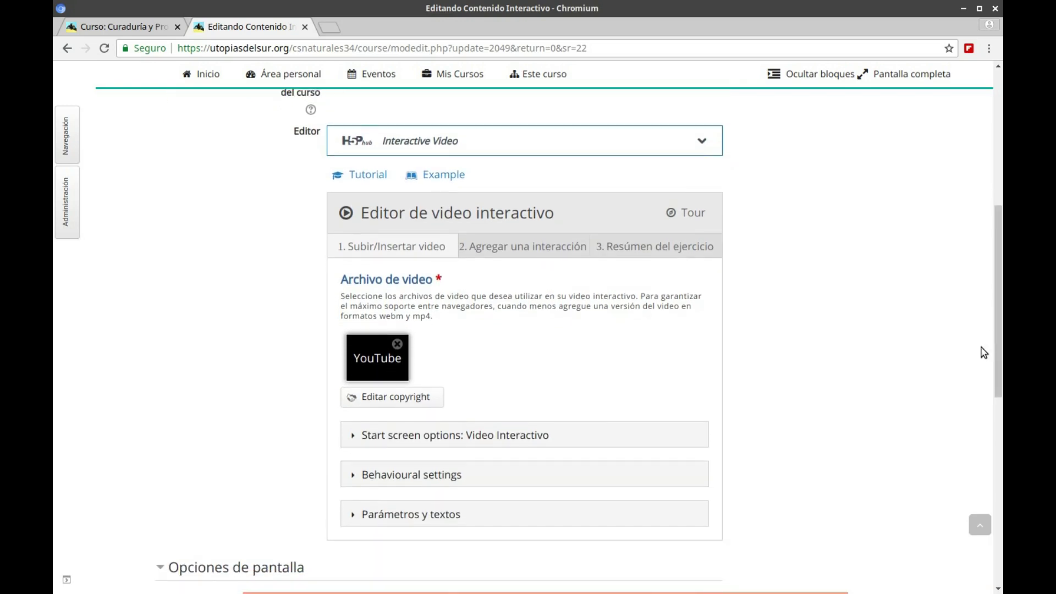
click(501, 254)
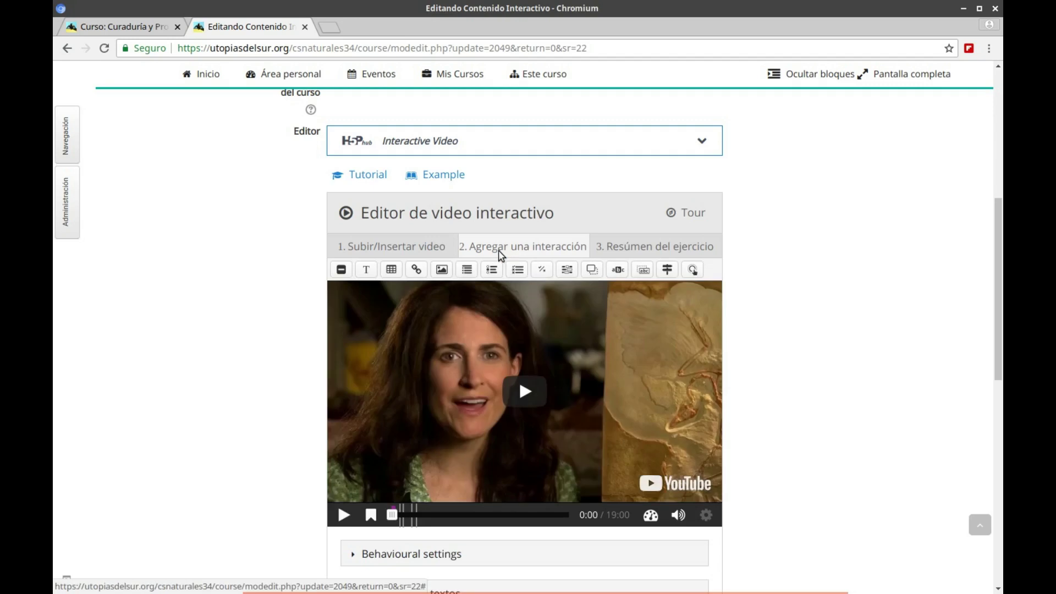
mouse_move(398, 516)
drag(393, 519, 419, 516)
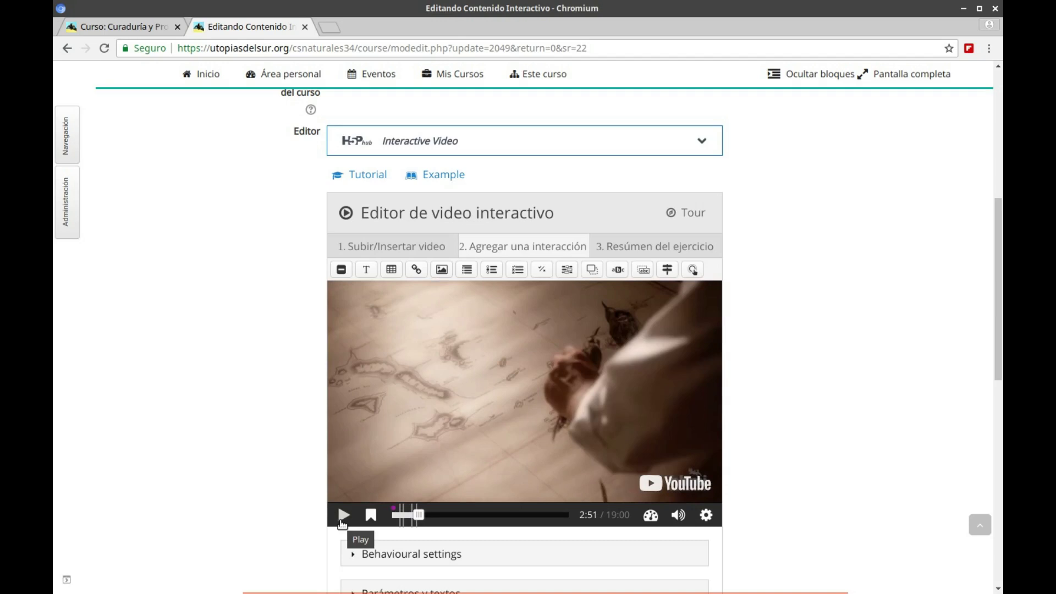
click(341, 521)
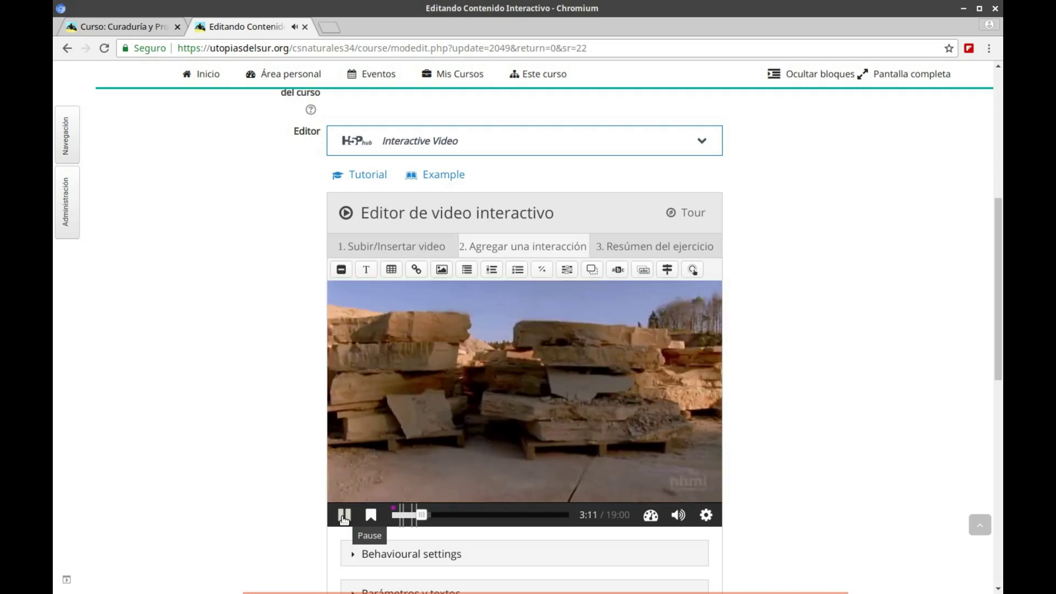
click(345, 517)
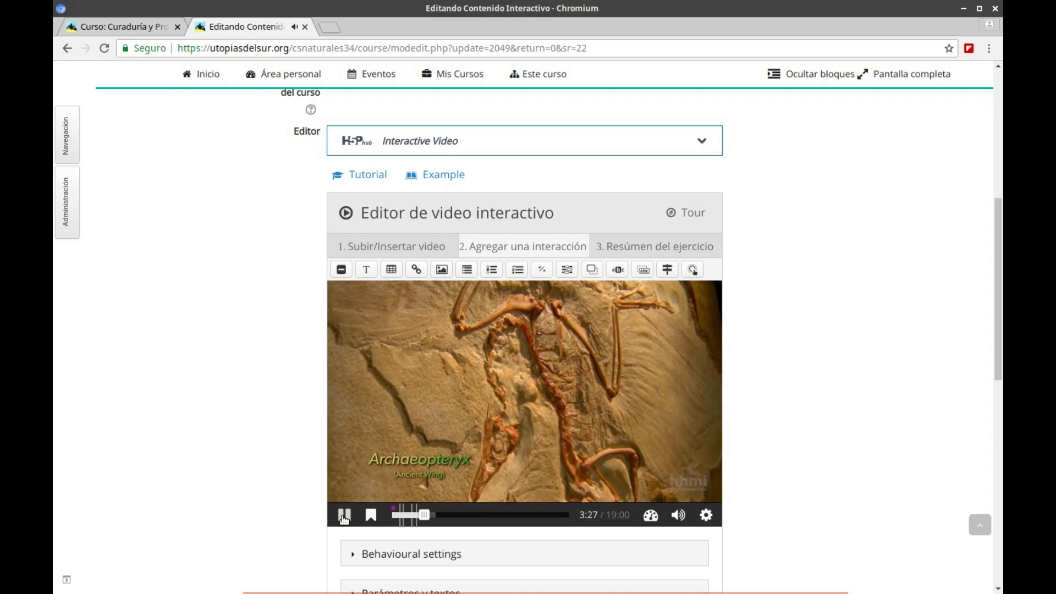
click(344, 516)
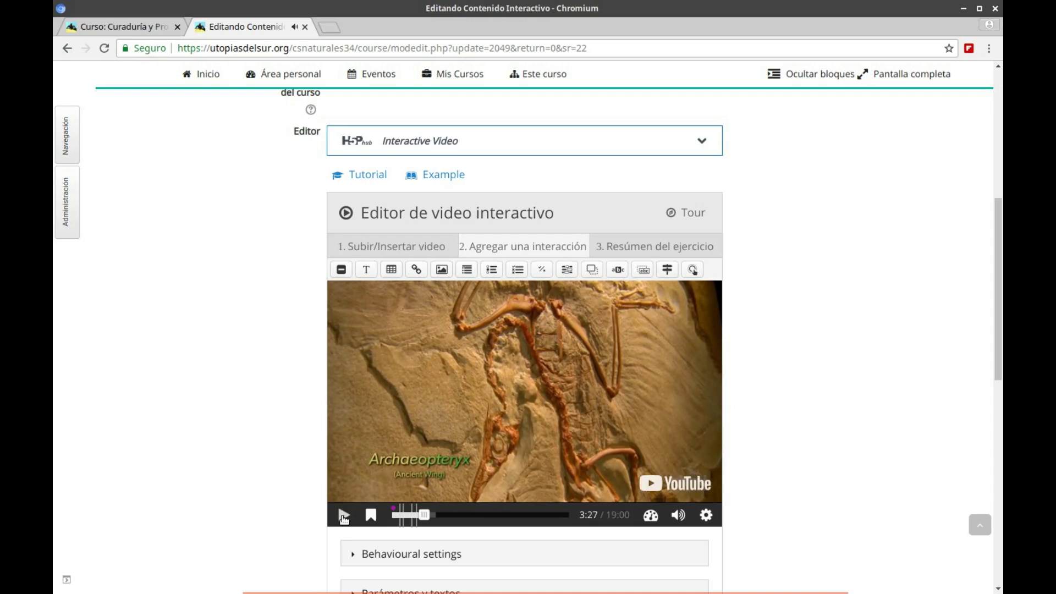
Move playback back to 3:14 and add a bookmark there titled "4. Archiopterix".
click(424, 516)
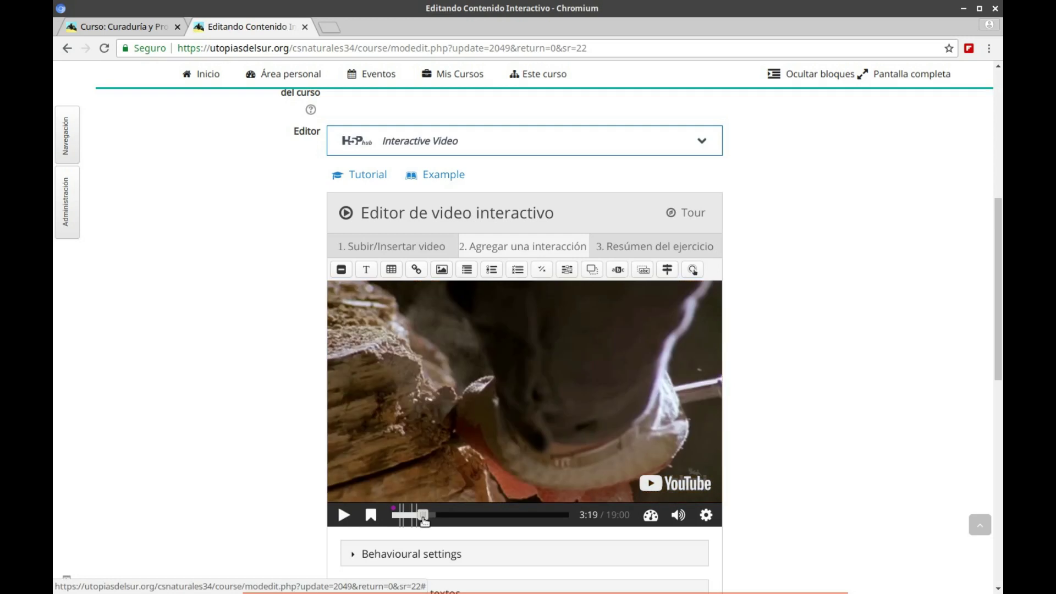
click(422, 516)
click(422, 515)
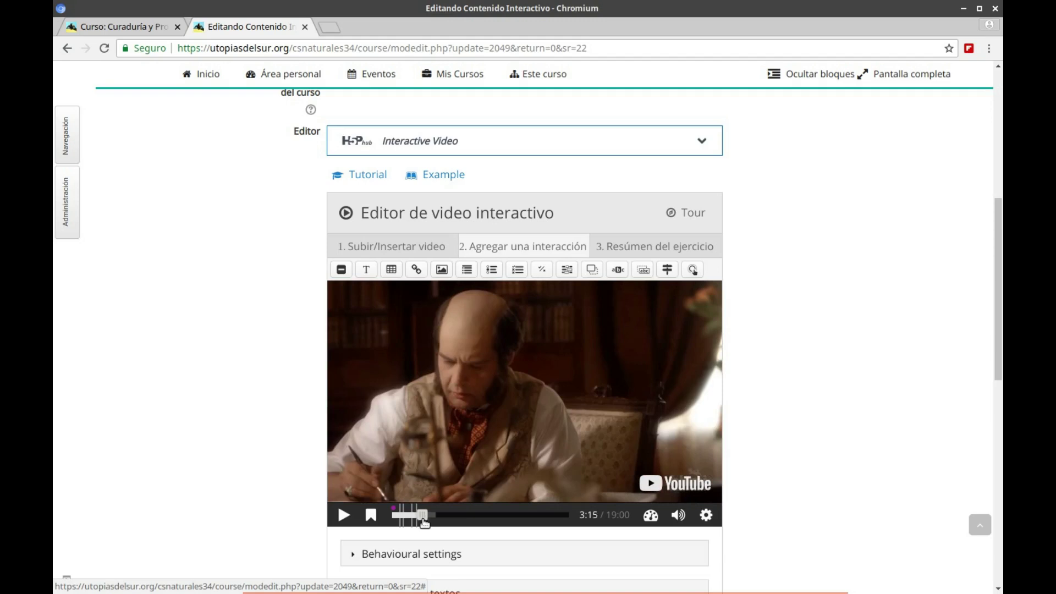
click(424, 516)
click(422, 516)
click(344, 515)
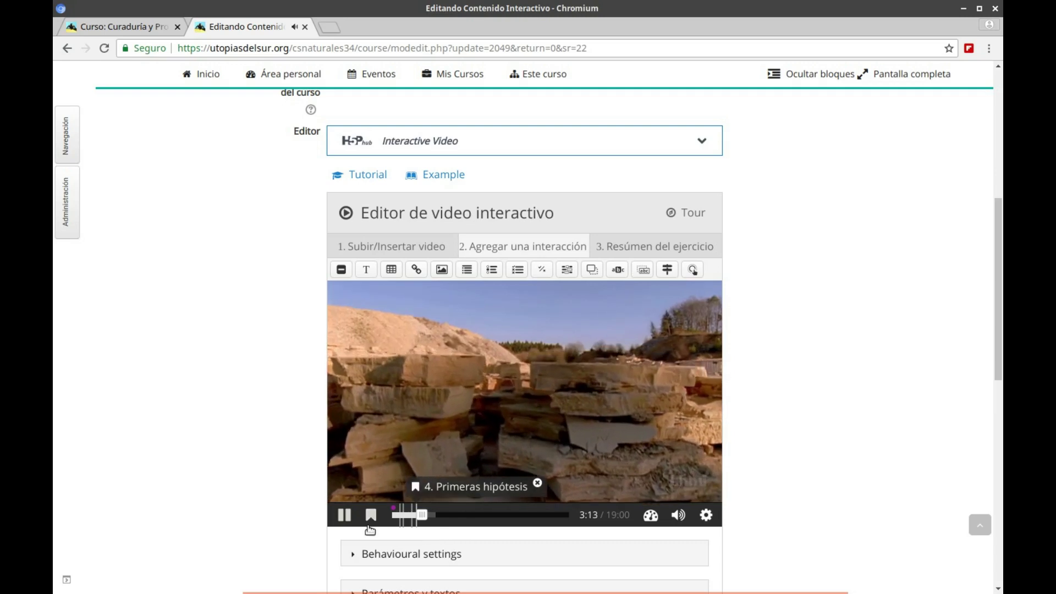
click(345, 516)
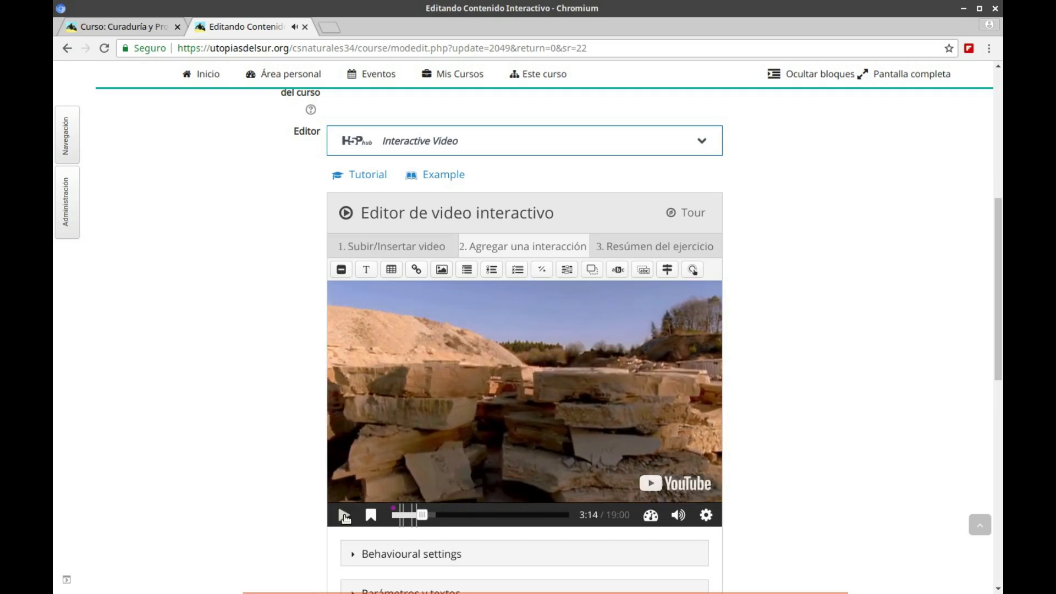
click(372, 516)
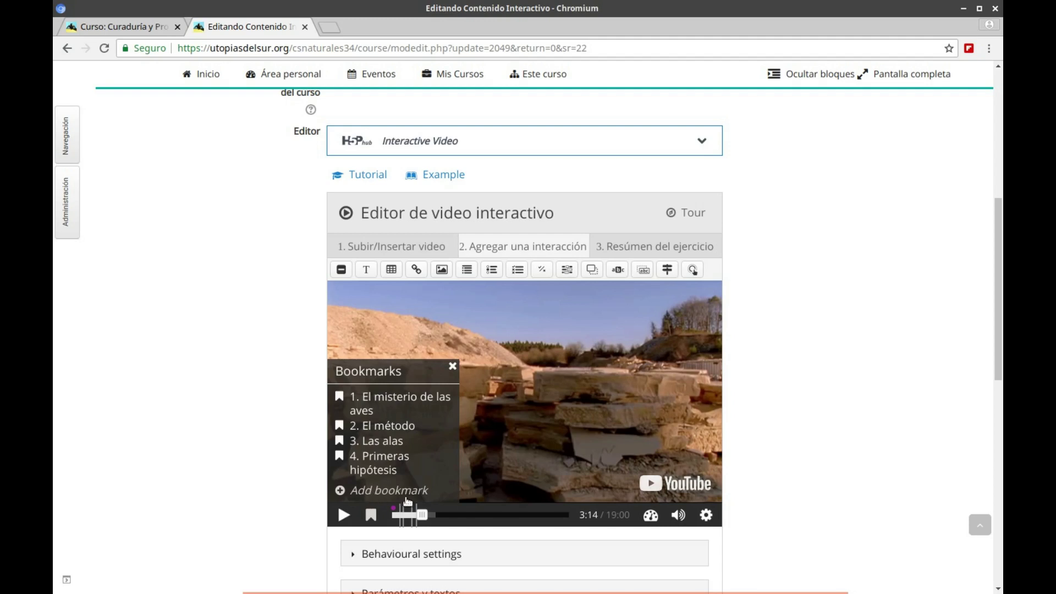
click(374, 495)
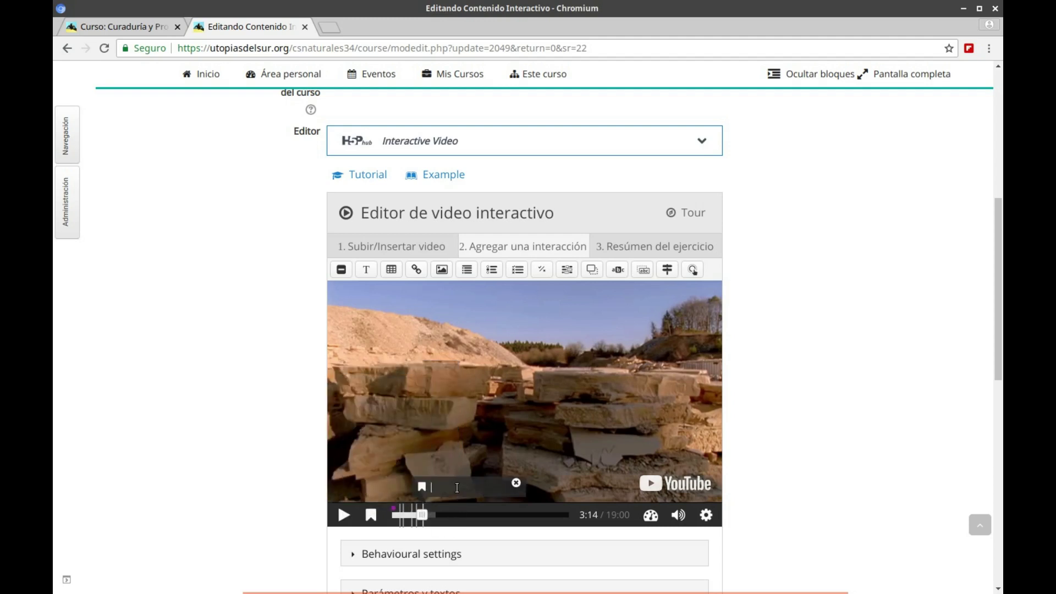
text(4. Archiopterix)
key(Return)
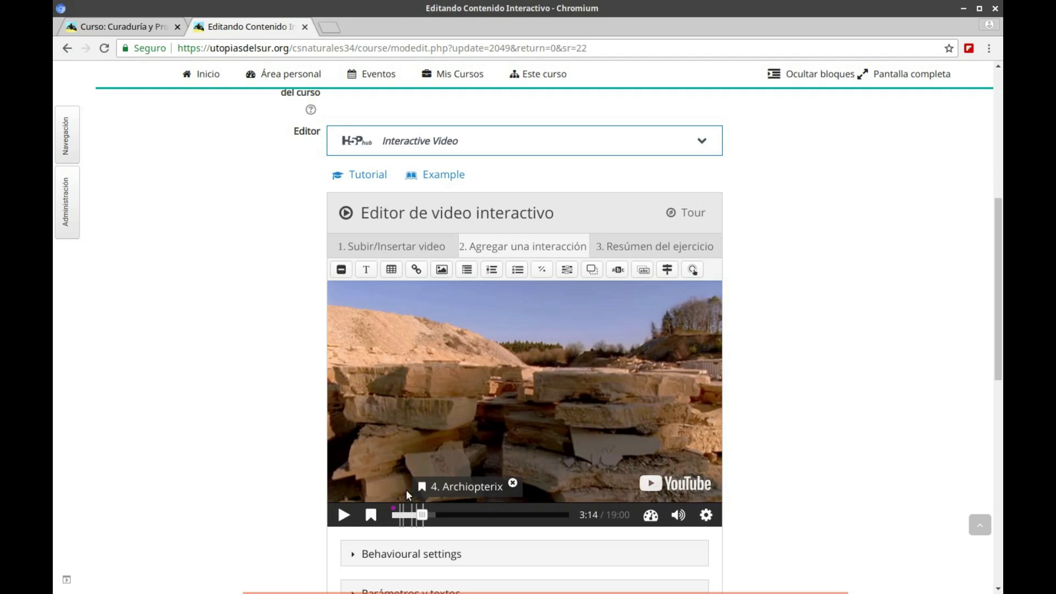
Play the video, test the "4. Archiopterix" bookmark by jumping to it, and pause once the fossil's name appears.
click(344, 515)
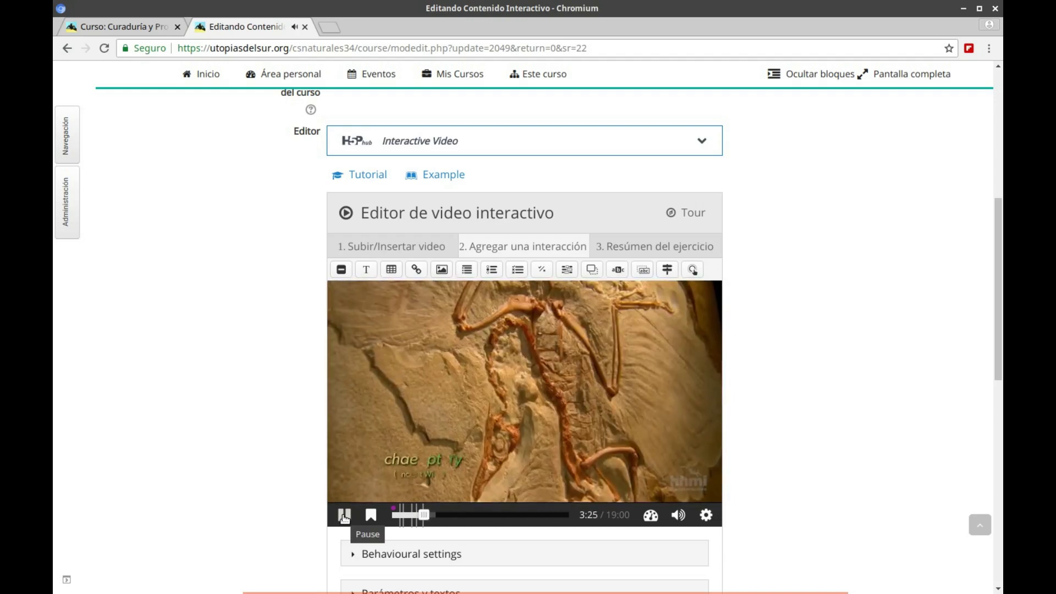
click(372, 516)
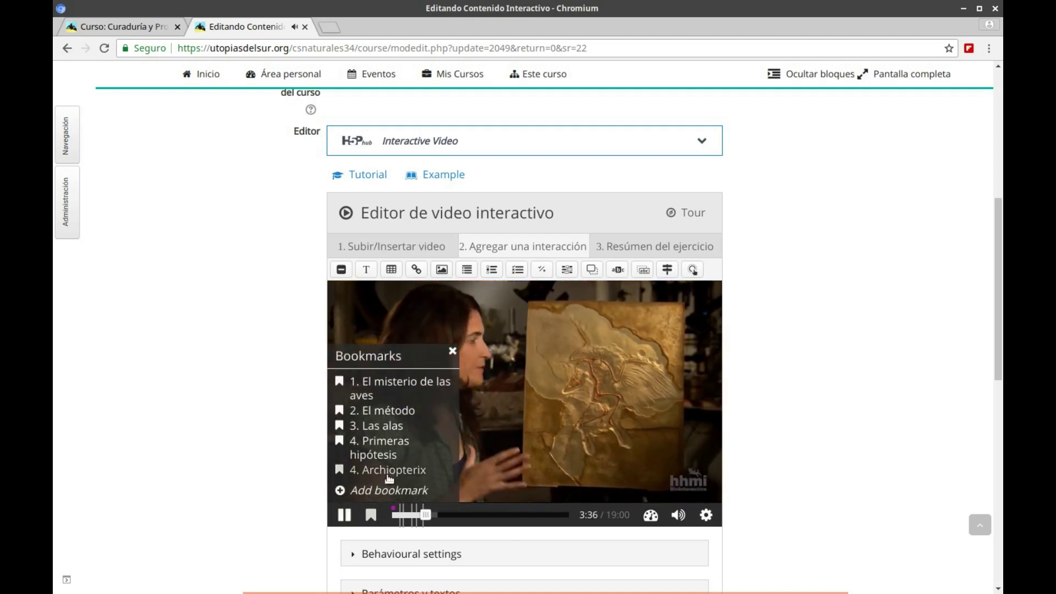
click(389, 471)
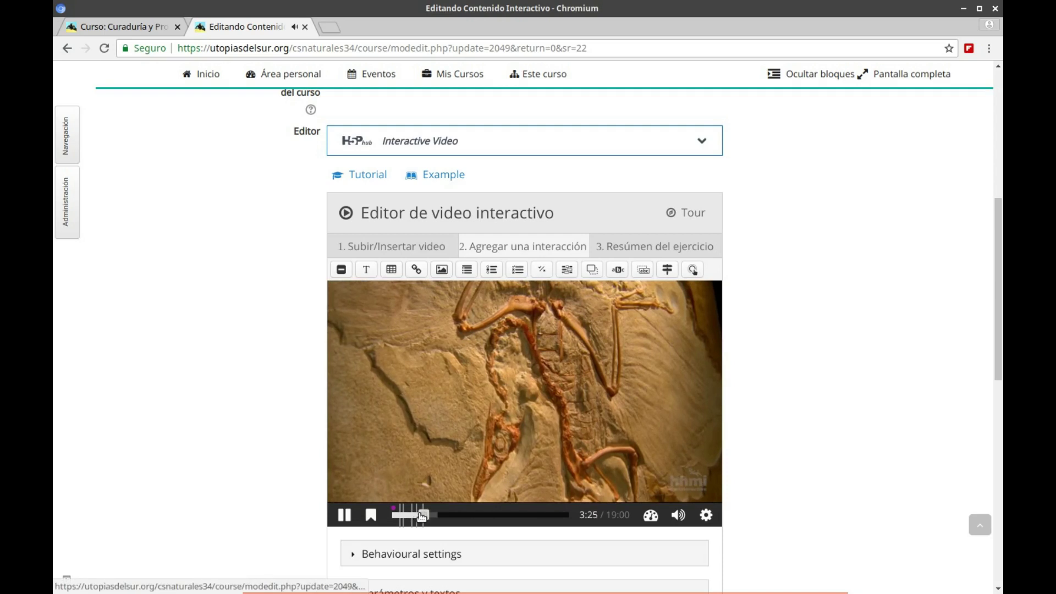
click(344, 516)
Correct the "4. Archiopterix" bookmark's title to "4. Archaeopteryx".
mouse_move(421, 510)
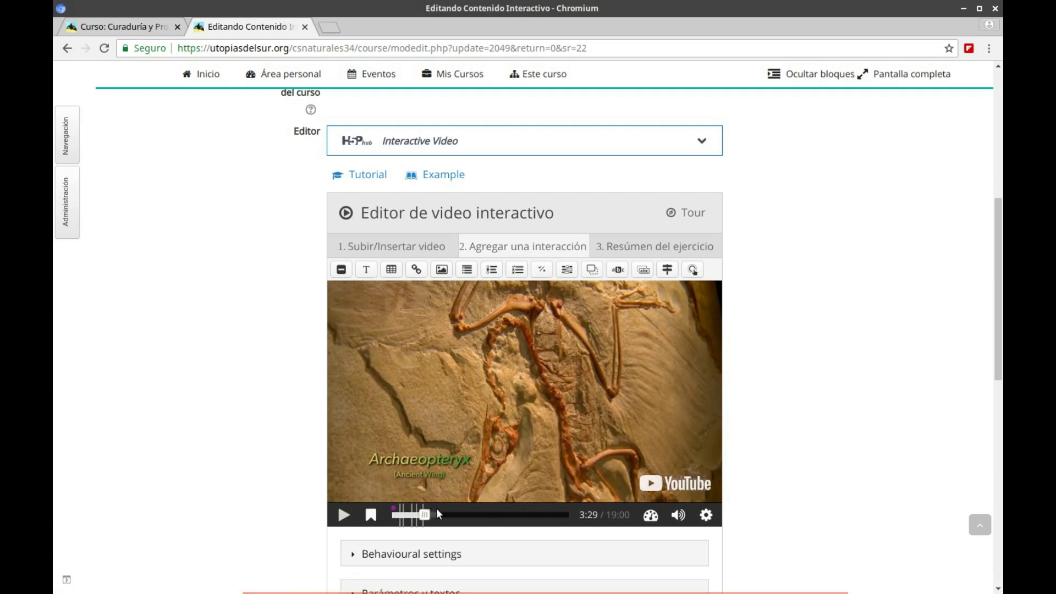
mouse_move(422, 529)
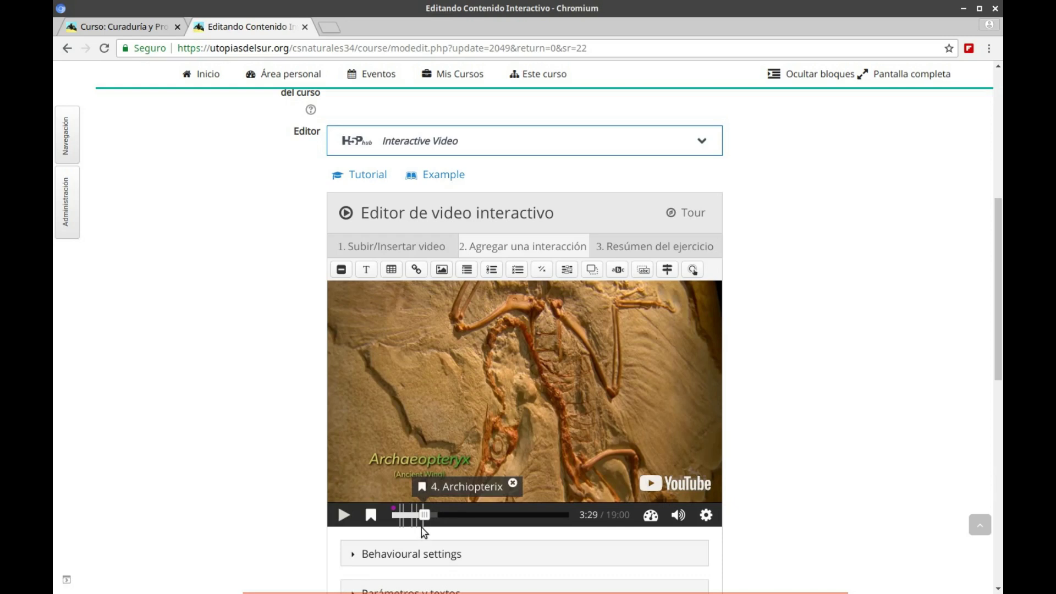
click(460, 490)
key(Delete)
key(Delete)
key(Delete)
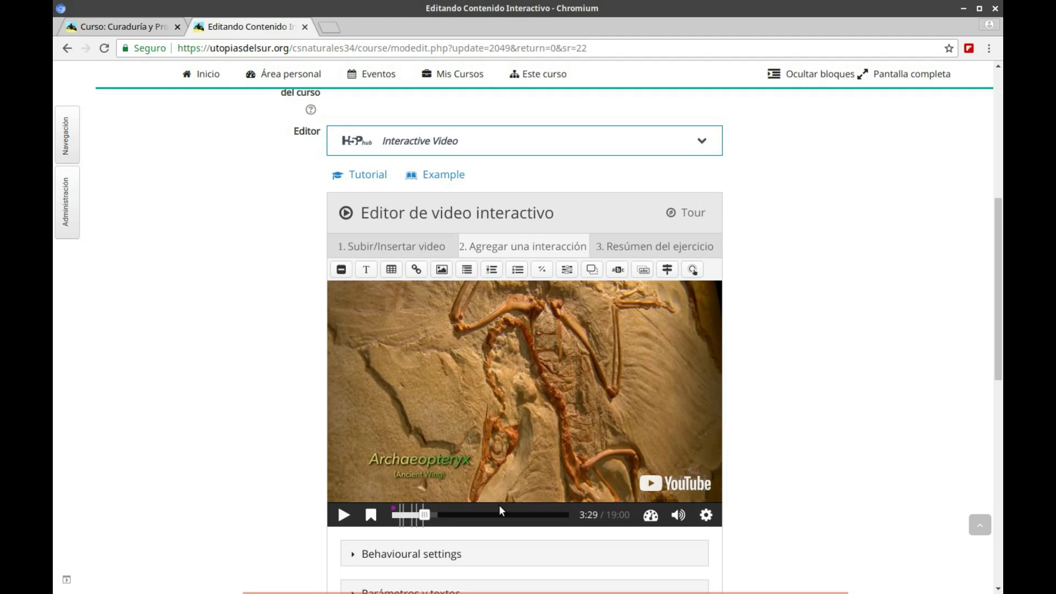
Jump to the "4. Archaeopteryx" bookmark, pause the video shortly after it, and delete that bookmark.
click(372, 516)
click(372, 470)
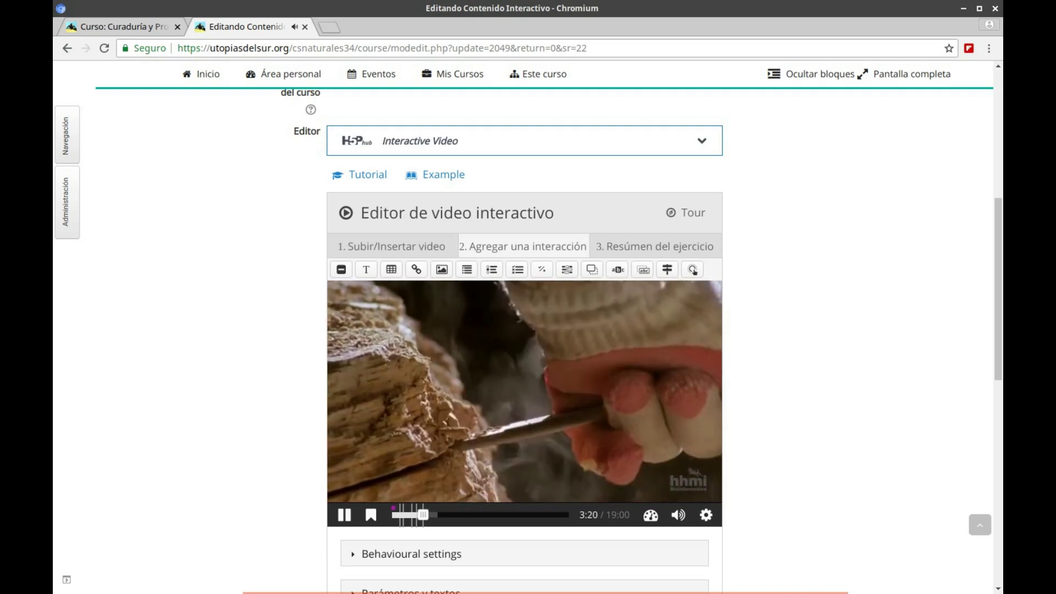
click(345, 515)
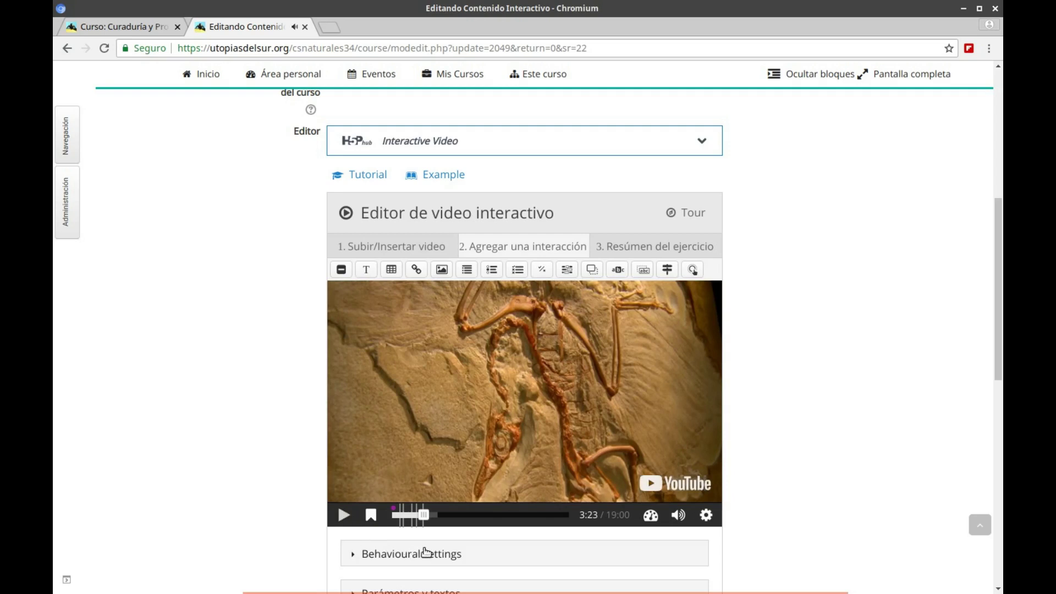
mouse_move(422, 526)
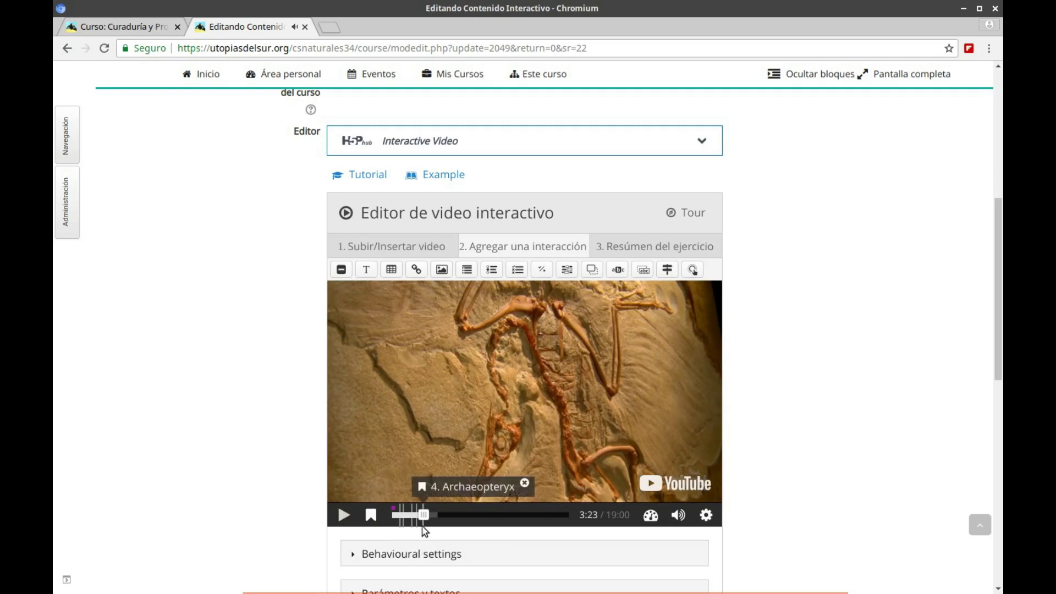
click(525, 486)
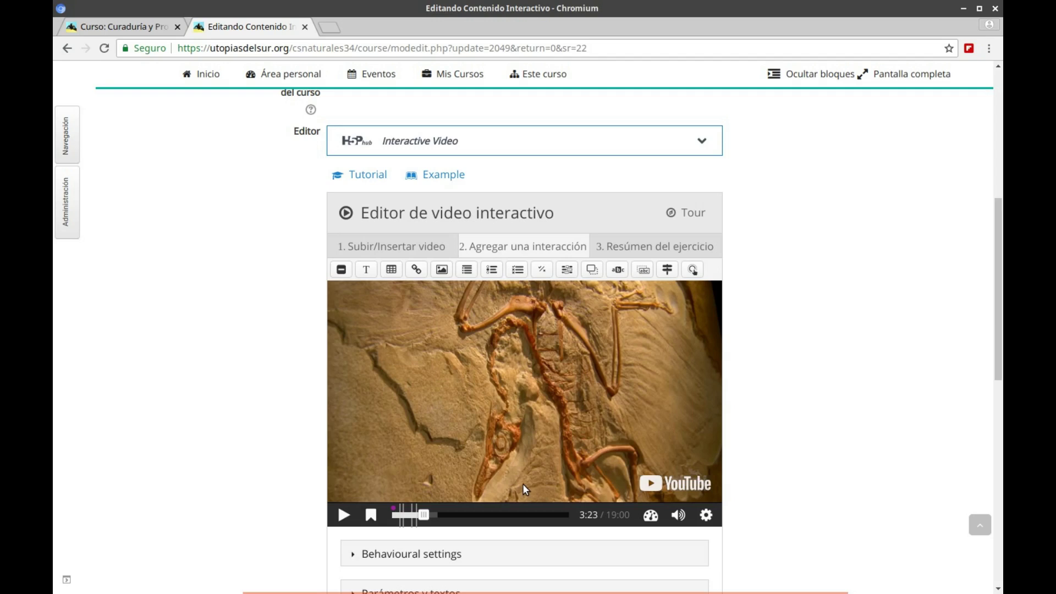
Jump through the remaining bookmarks in order: "El misterio de las aves", "El método", "Las alas" and "Primeras hipótesis".
click(369, 515)
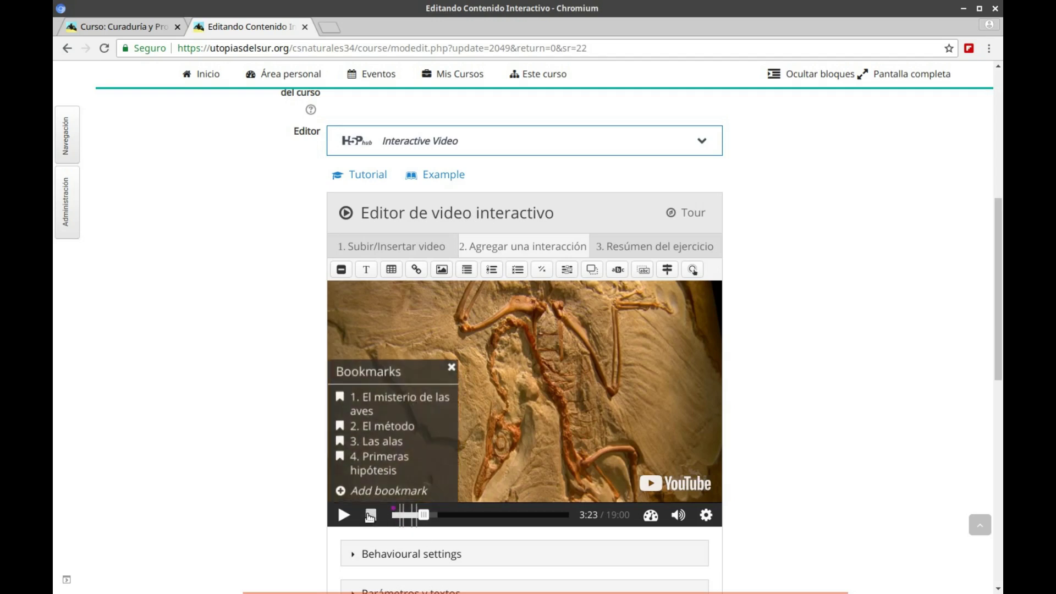
click(399, 403)
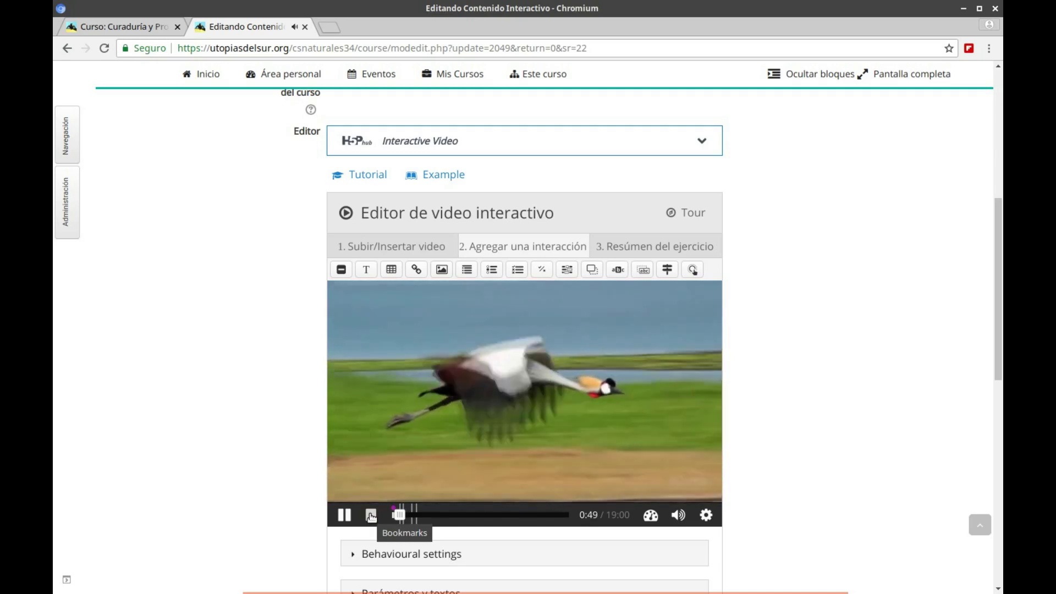
click(371, 515)
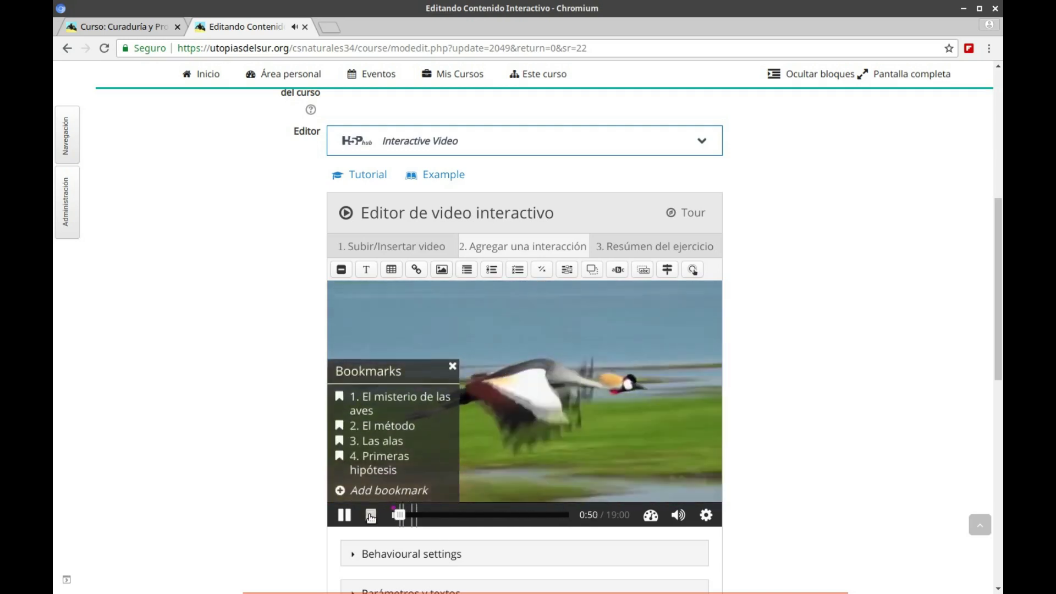
click(377, 429)
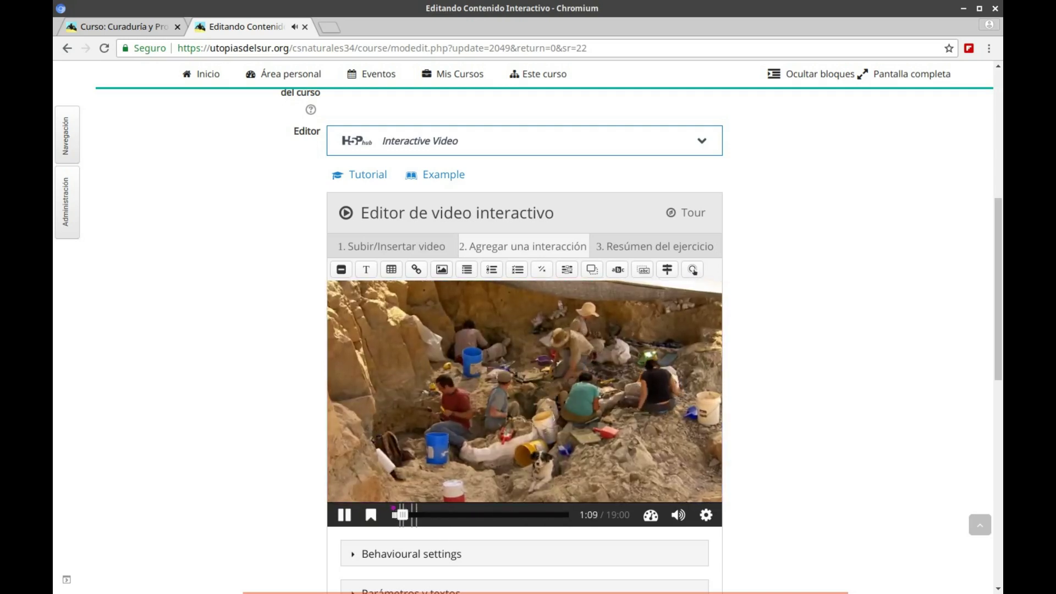
click(369, 515)
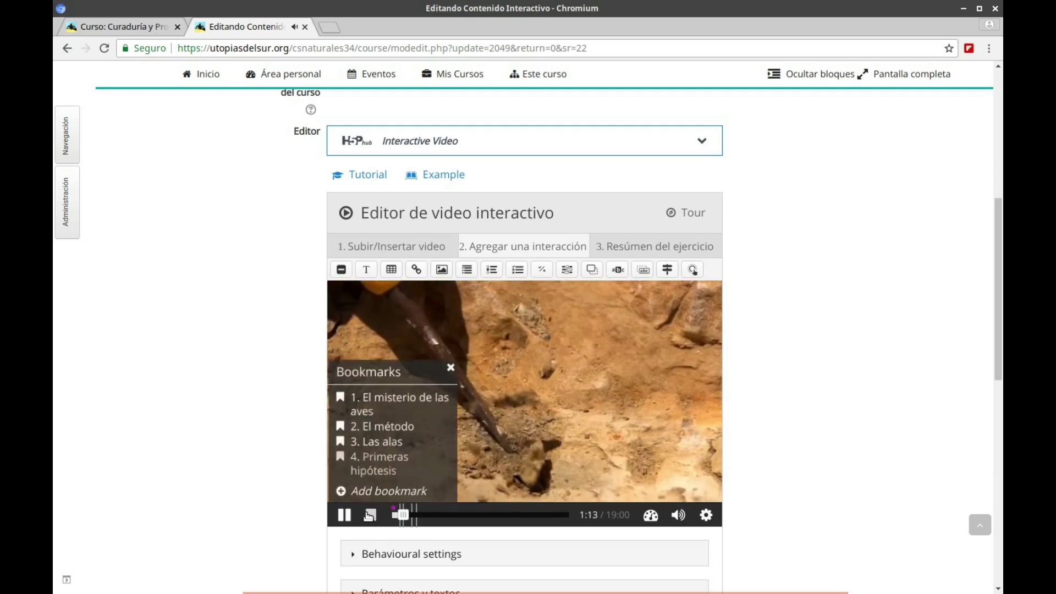
click(370, 460)
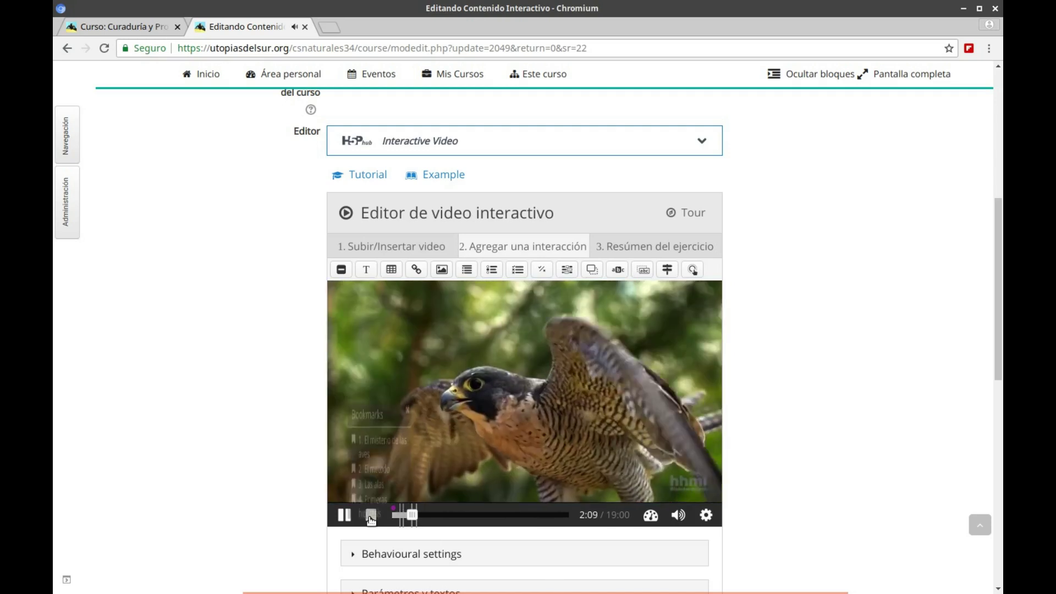
click(370, 516)
click(374, 468)
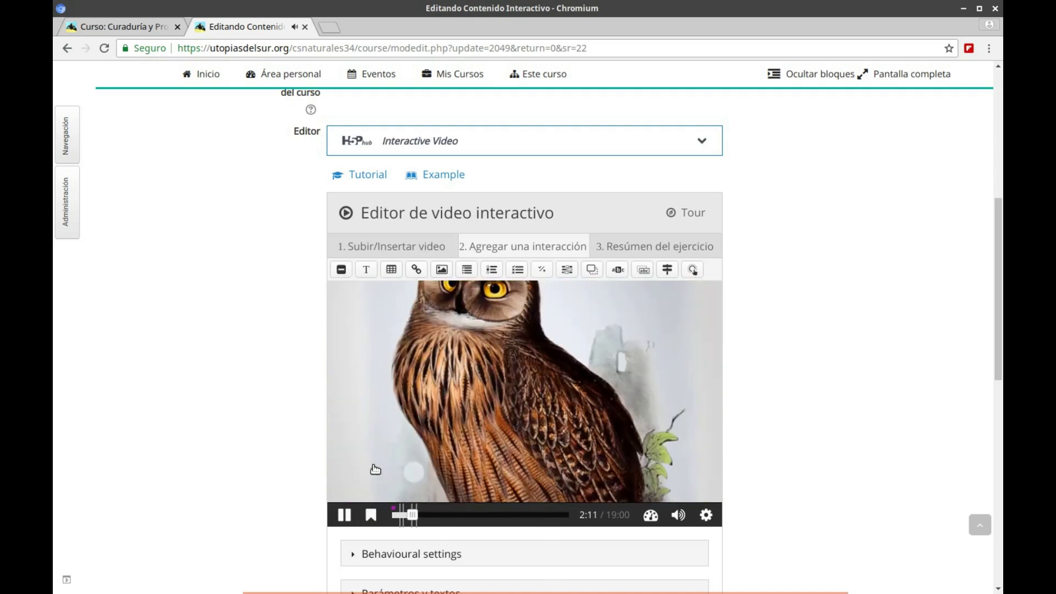